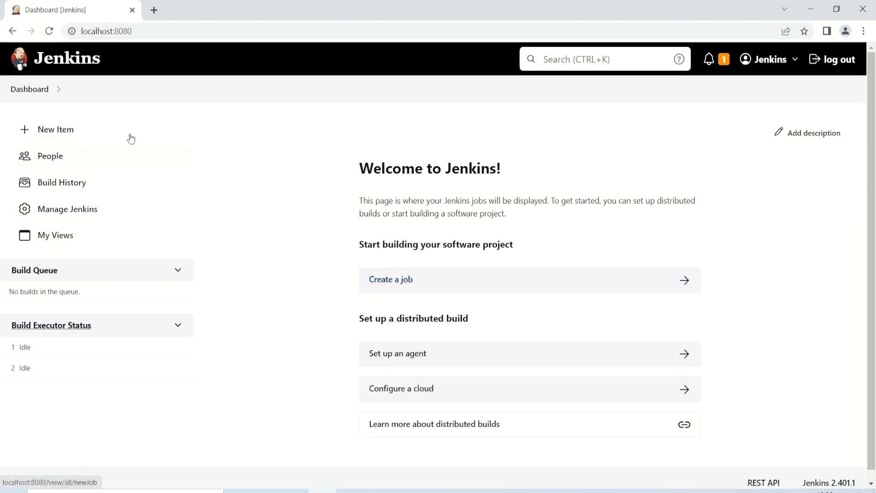
Create a new Freestyle project job named "test"
left_click(398, 283)
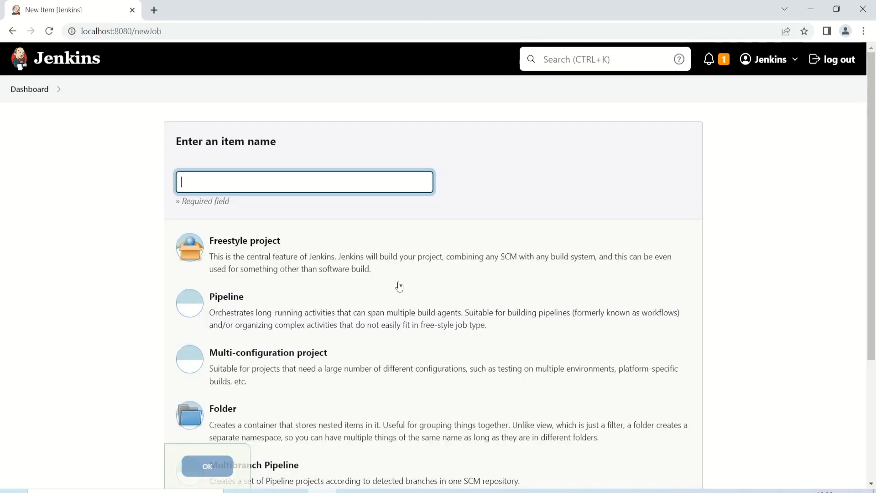
left_click(220, 180)
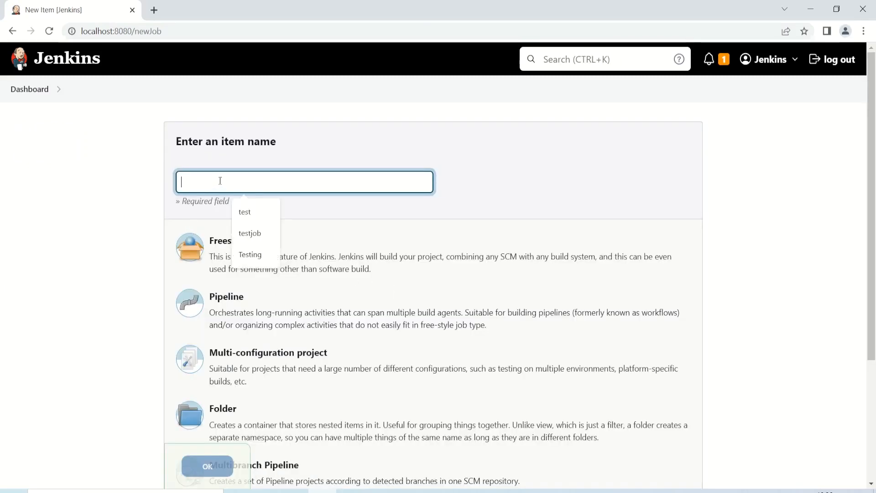
type("test")
left_click(122, 215)
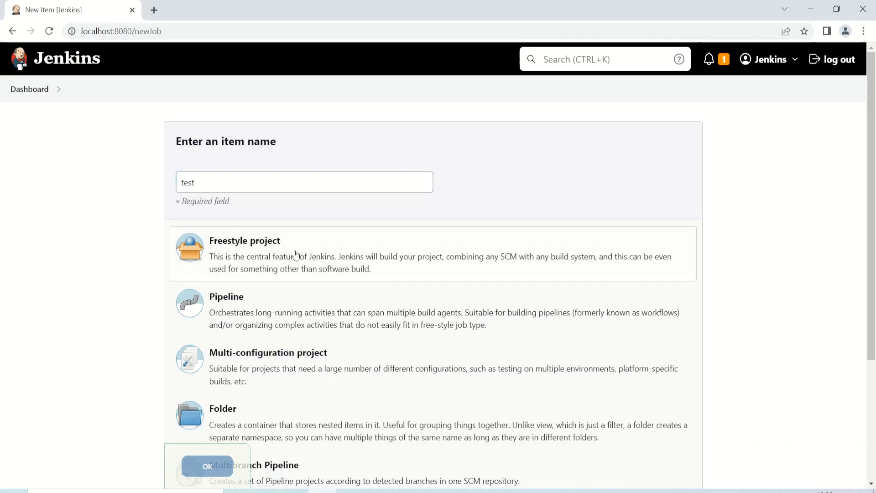
left_click(279, 256)
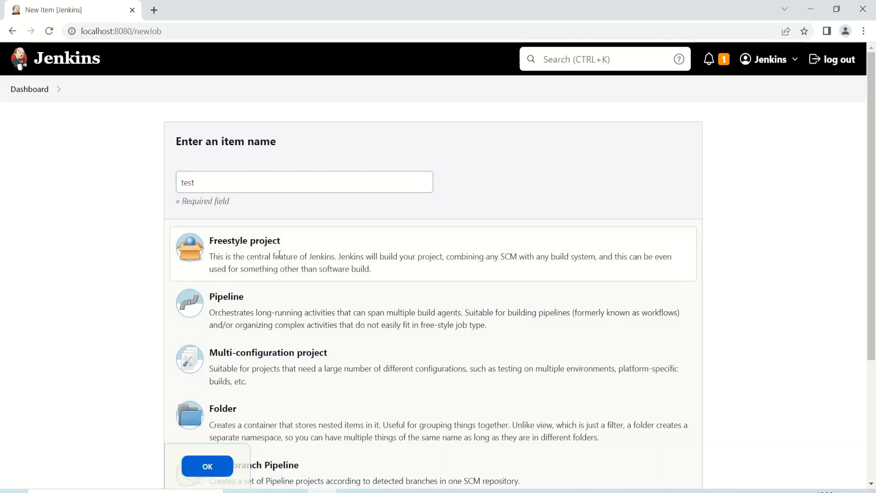
scroll(277, 254, "down", 3)
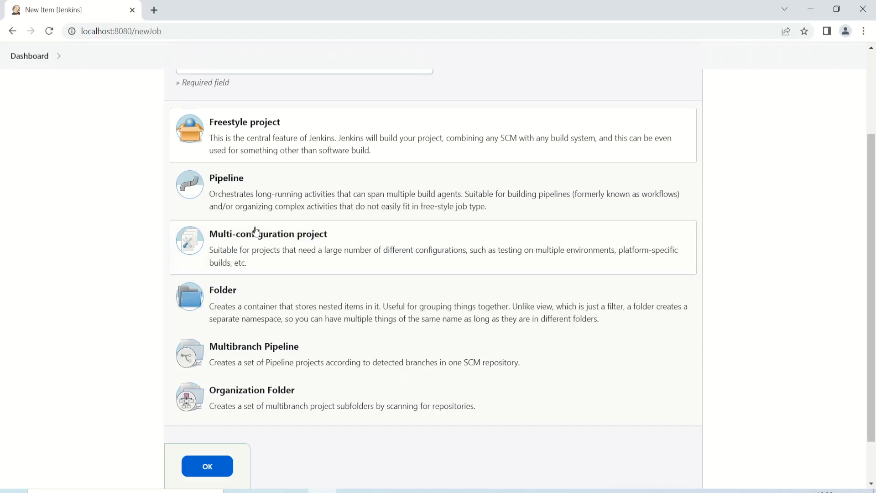
scroll(256, 230, "up", 2)
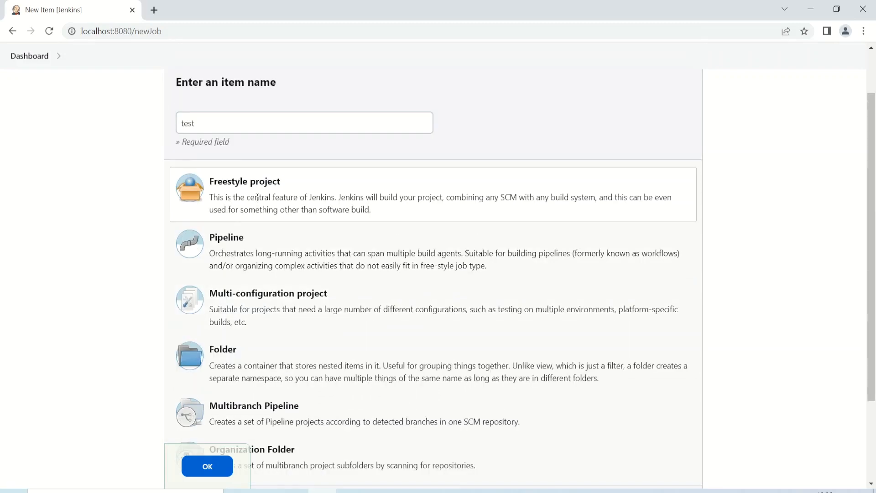
scroll(257, 197, "down", 3)
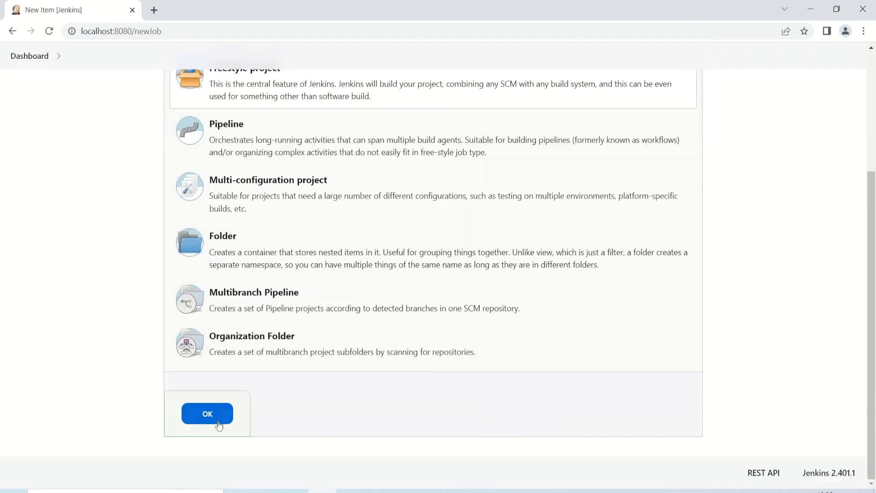
left_click(205, 423)
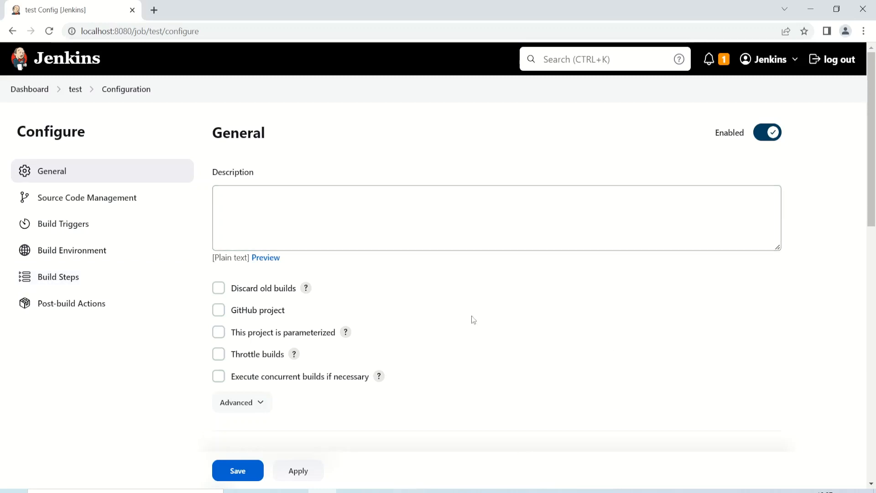
Enter "this is first job" as the job's description
left_click(239, 205)
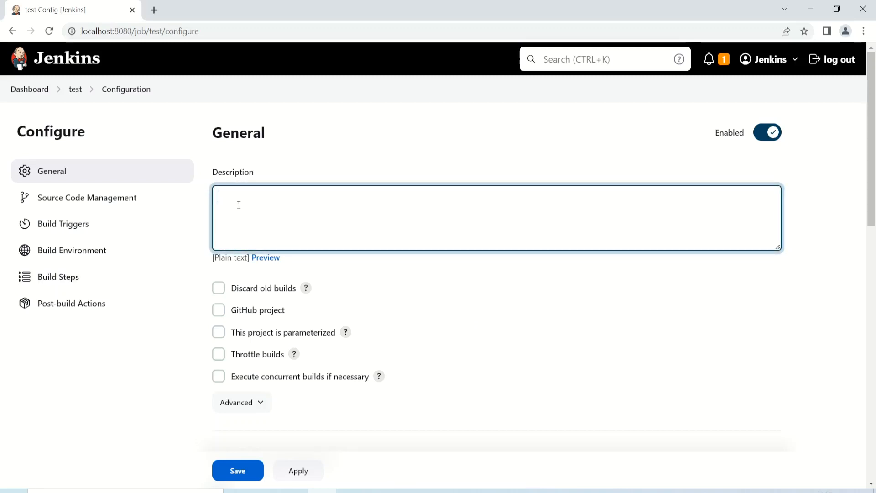
type("this is first job")
left_click(611, 288)
Enable discarding of old builds, keeping builds for 2 days and a maximum of 10 builds
scroll(621, 289, "down", 1)
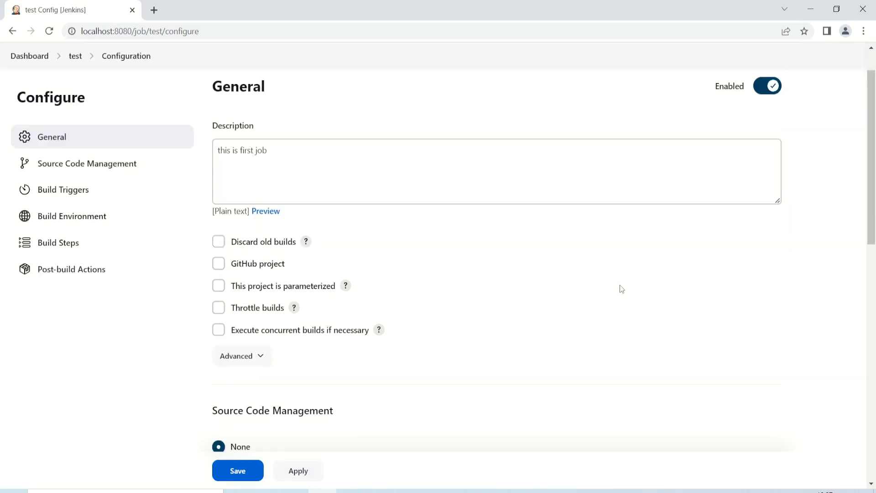
scroll(619, 285, "down", 2)
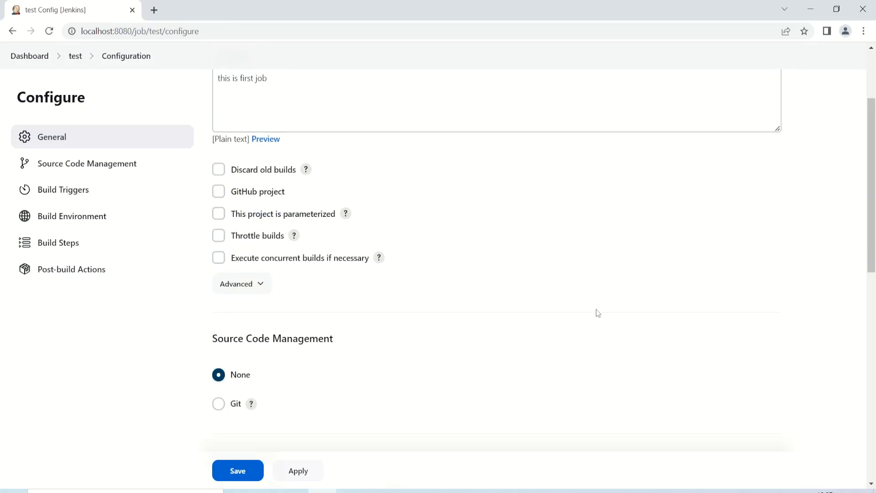
left_click(219, 171)
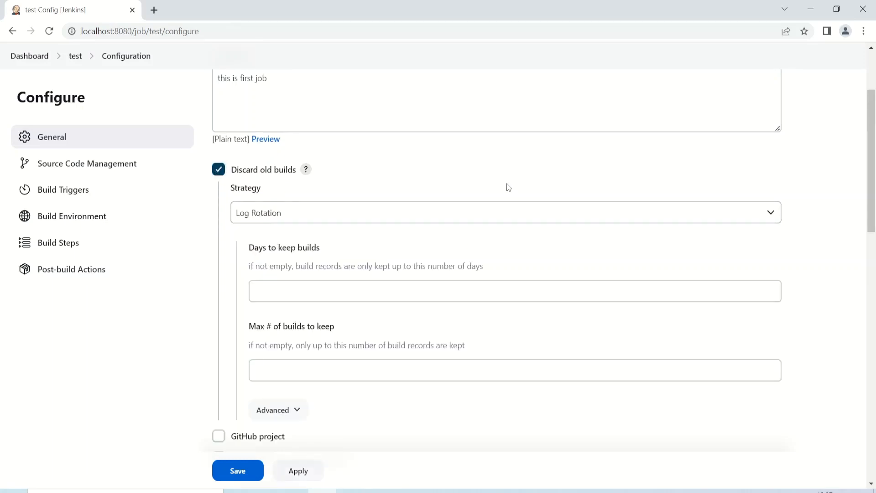
scroll(508, 187, "down", 1)
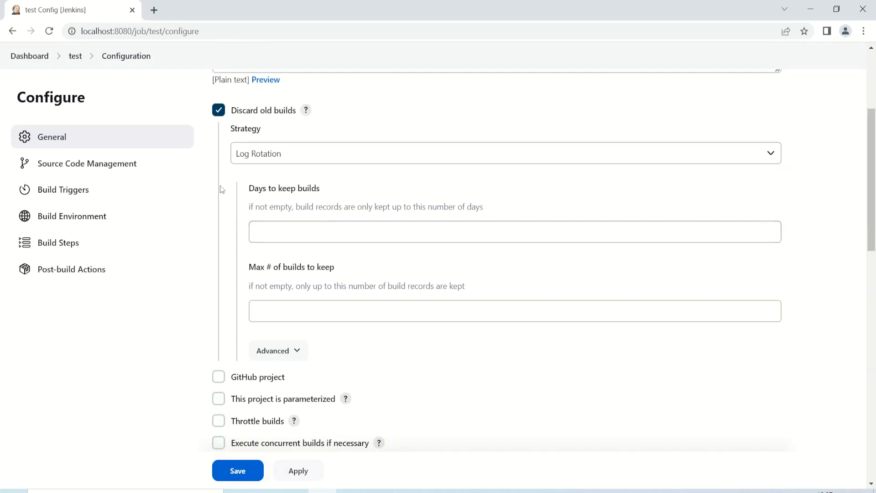
left_click(316, 236)
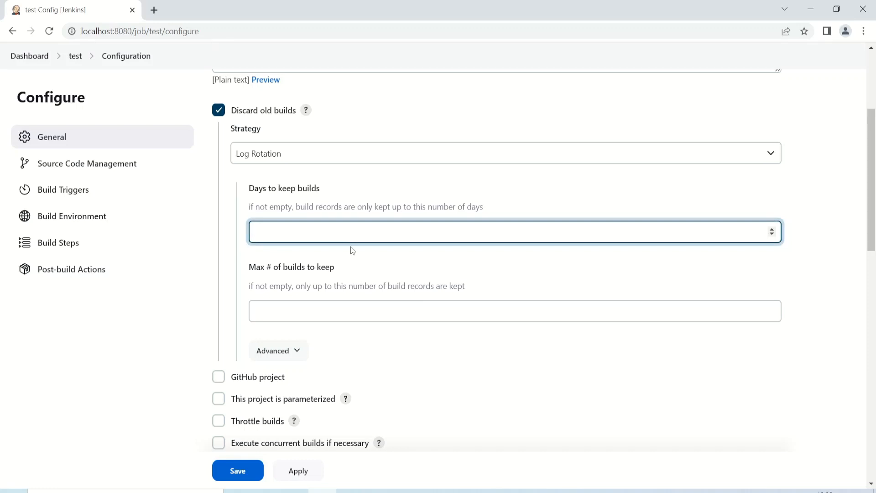
type("2")
left_click(316, 311)
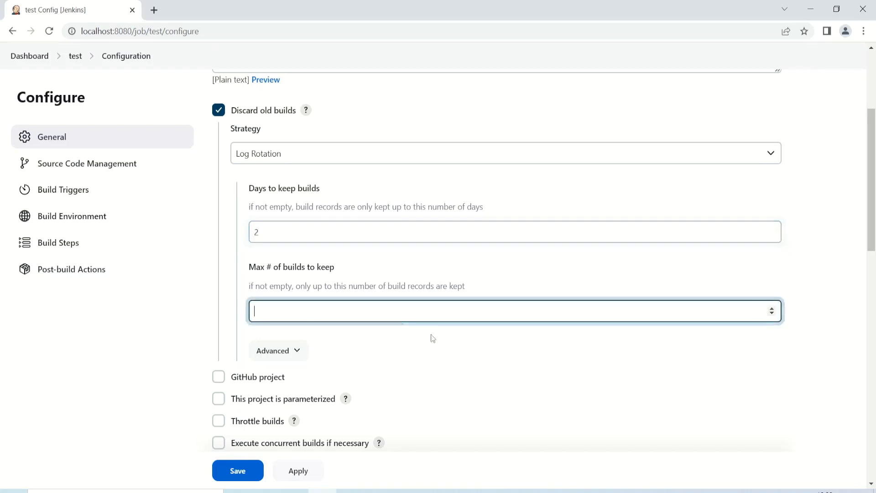
type("10")
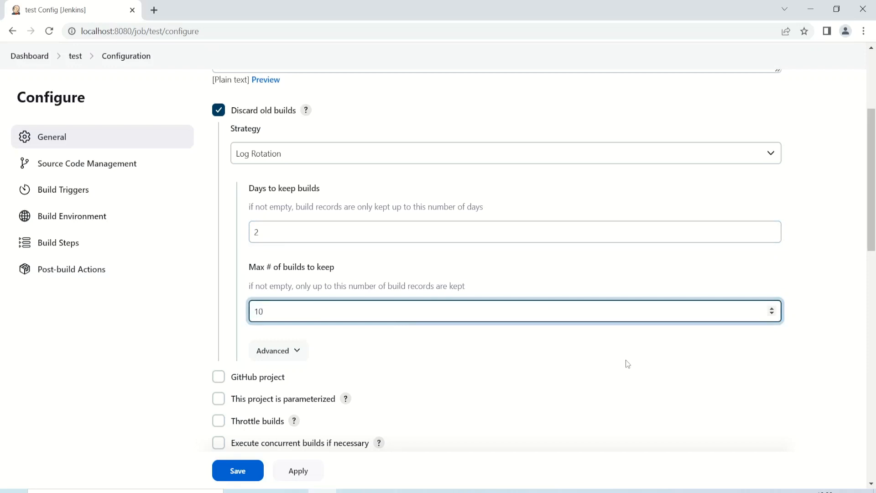
left_click(605, 385)
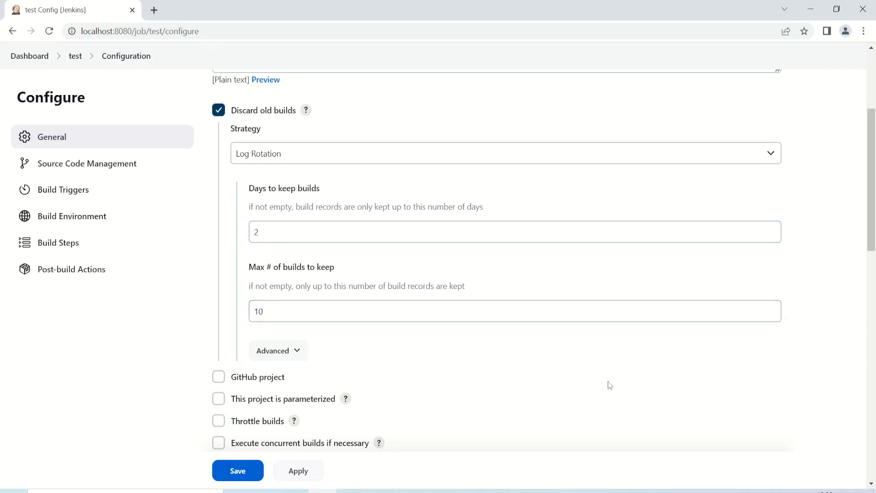
Make the project parameterized to view the available parameter types, and turn the option off again
scroll(609, 381, "down", 2)
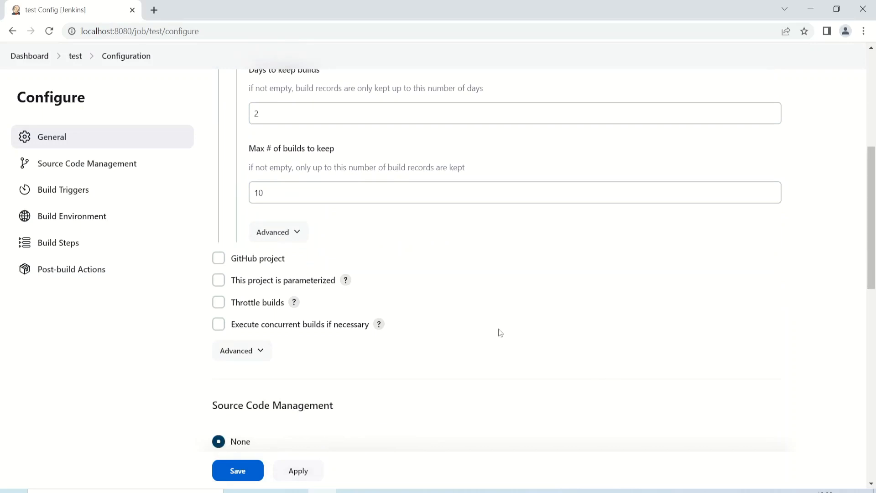
left_click(304, 286)
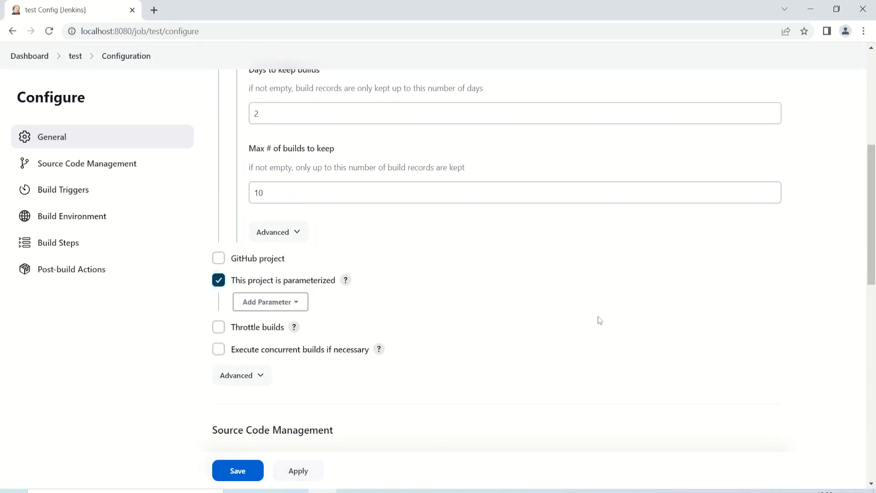
scroll(540, 320, "down", 1)
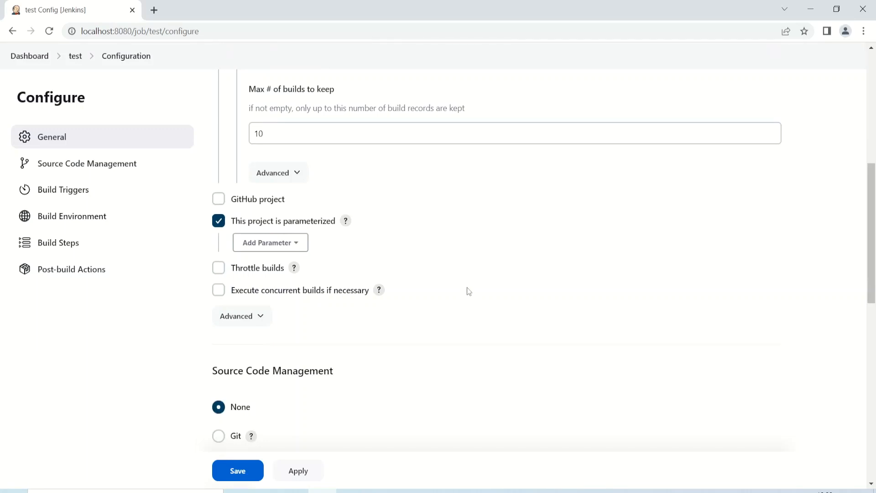
left_click(295, 246)
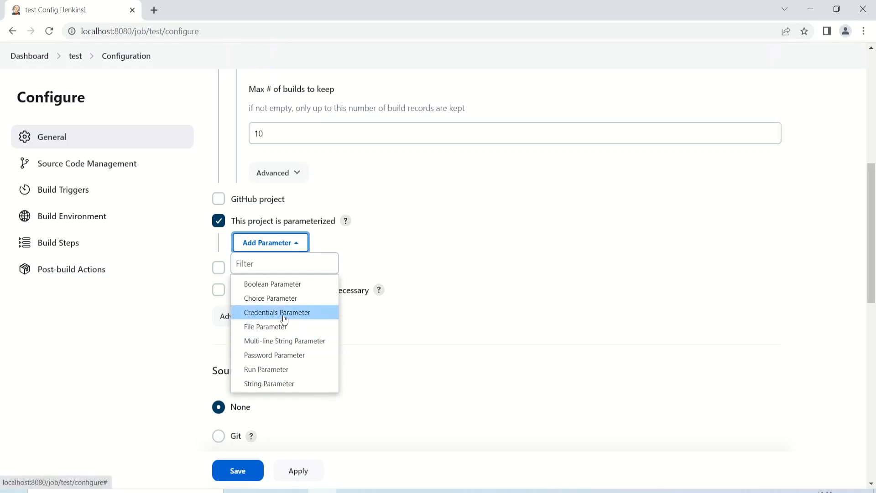
left_click(219, 221)
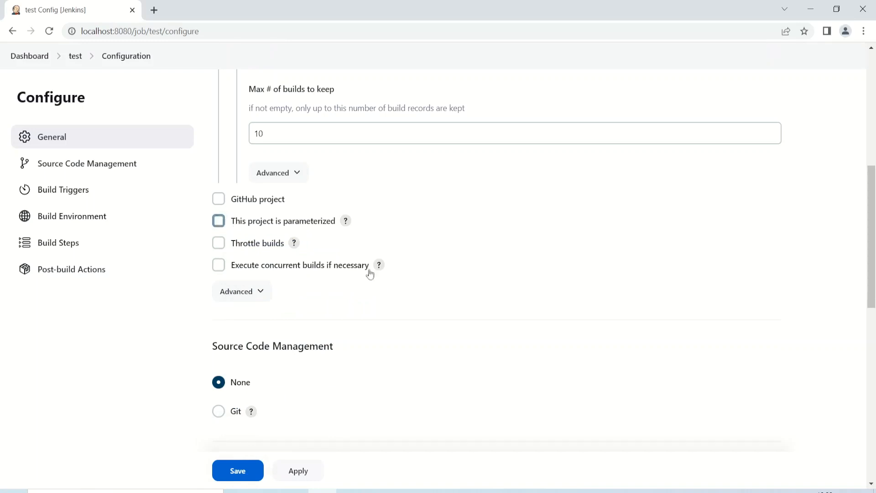
Select Git as source code management to review its repository, credentials and branch settings, and set it back to None
scroll(376, 273, "down", 2)
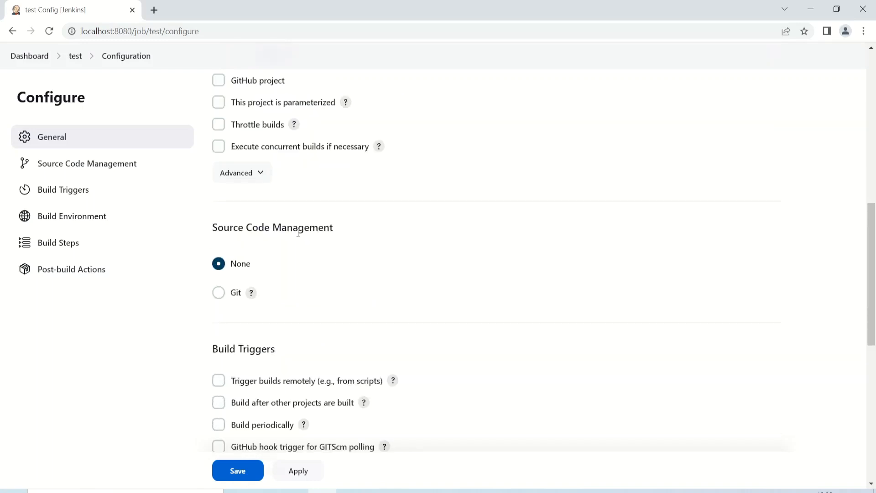
scroll(348, 240, "down", 1)
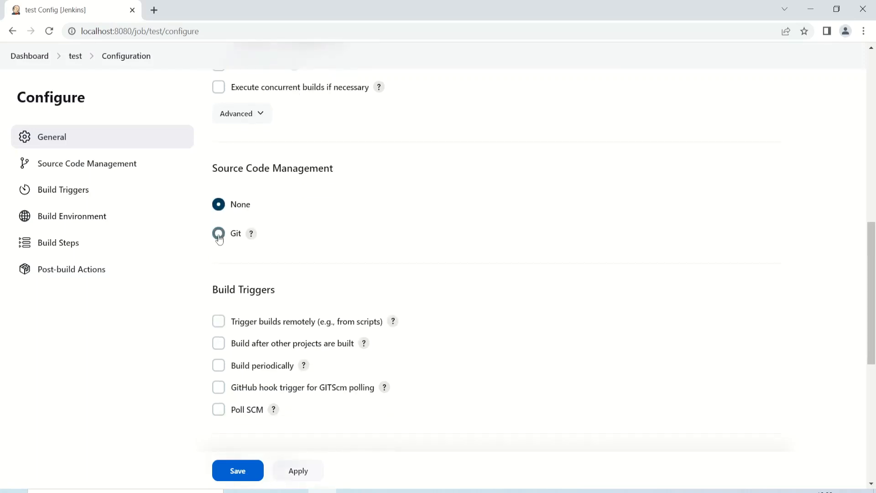
left_click(219, 234)
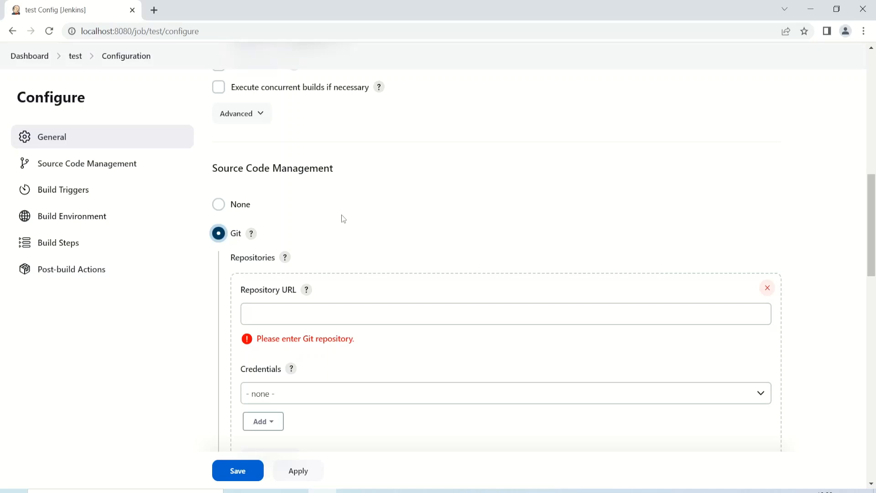
scroll(338, 218, "down", 1)
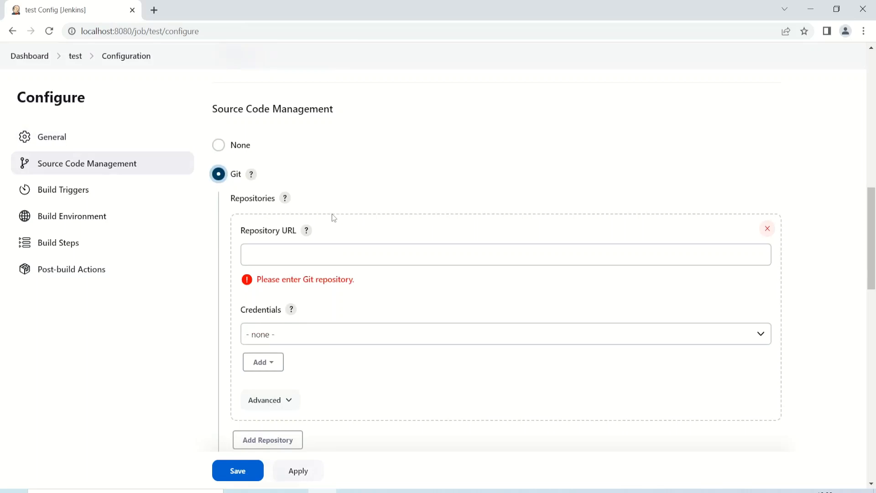
left_click(270, 258)
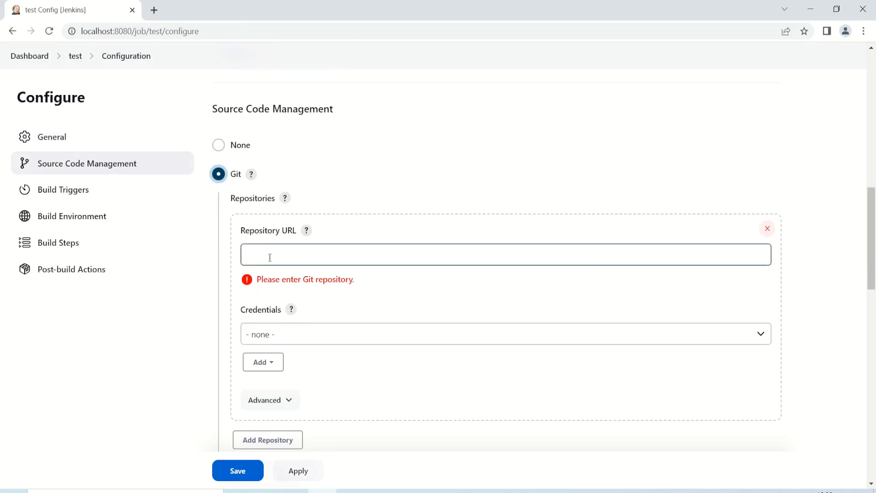
scroll(279, 276, "down", 1)
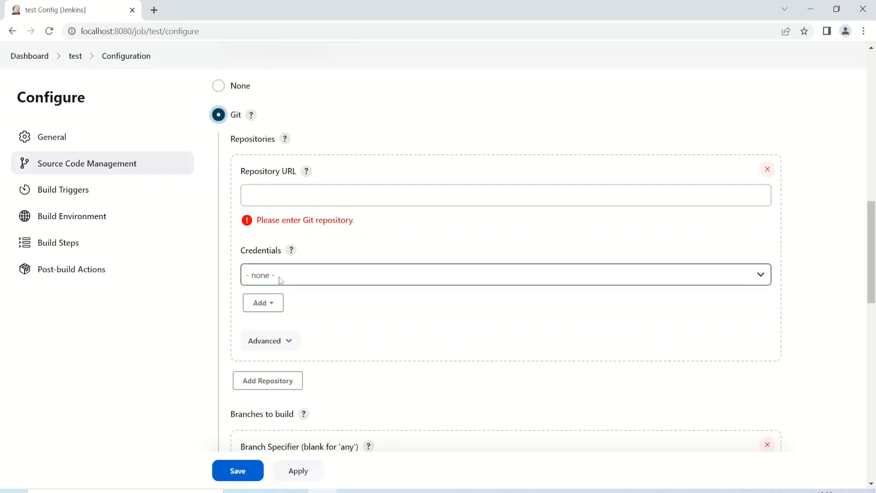
scroll(280, 277, "down", 3)
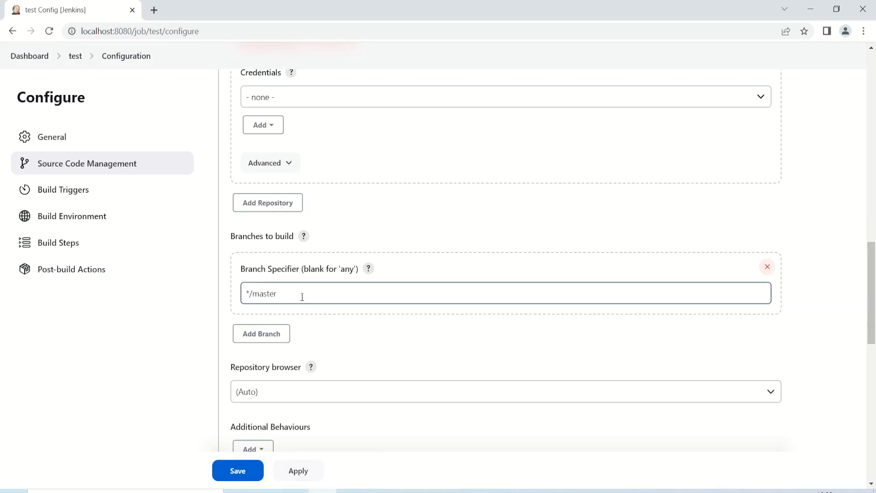
scroll(458, 304, "up", 5)
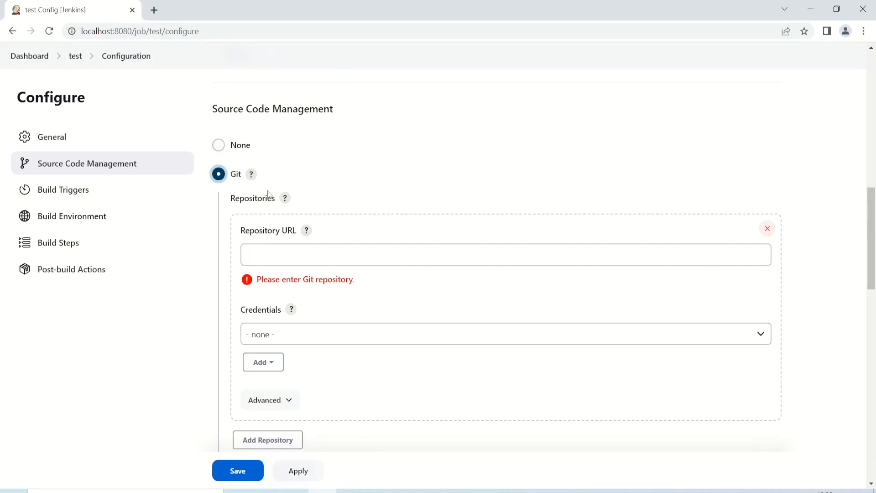
left_click(218, 149)
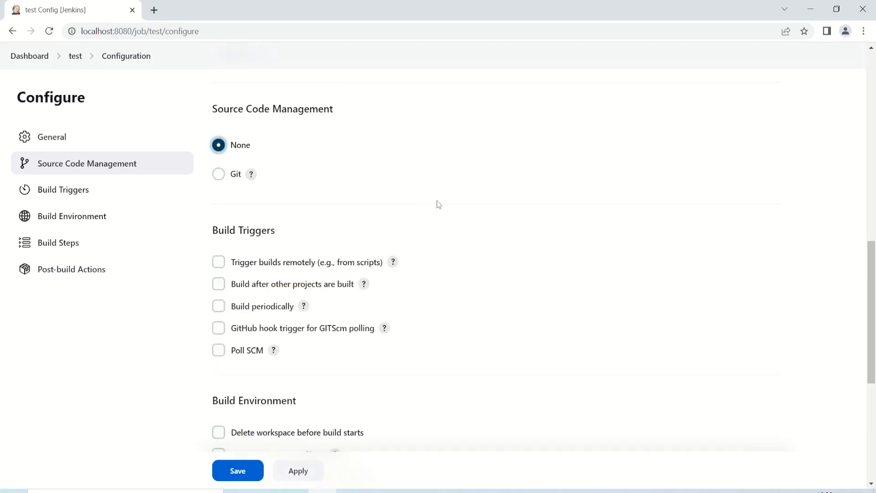
Enable the remote build trigger to view its authentication token setting, and disable it again
scroll(438, 204, "down", 3)
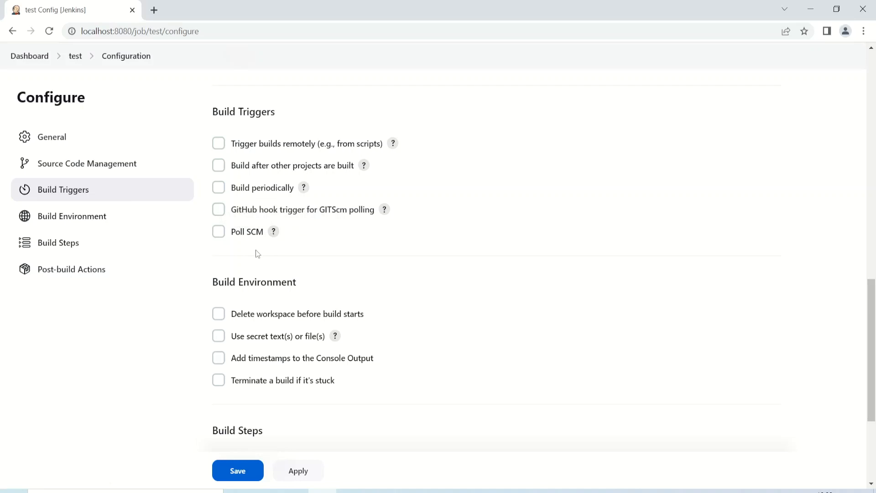
left_click(219, 144)
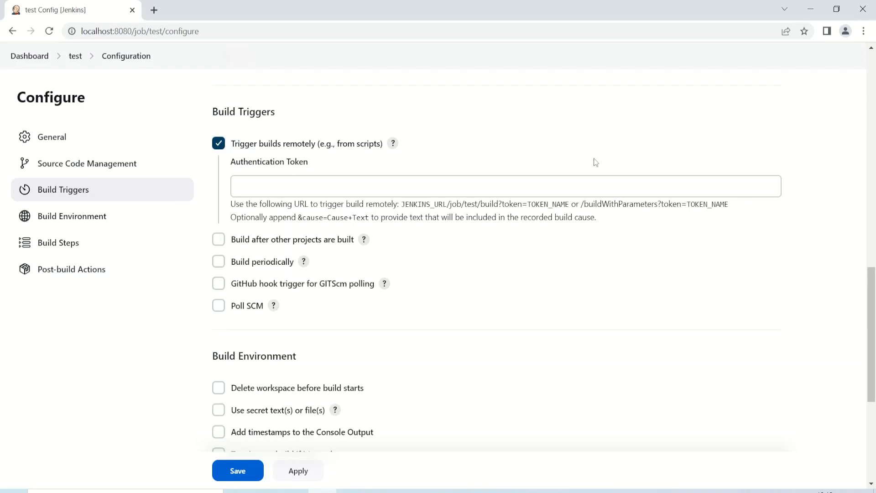
left_click(220, 144)
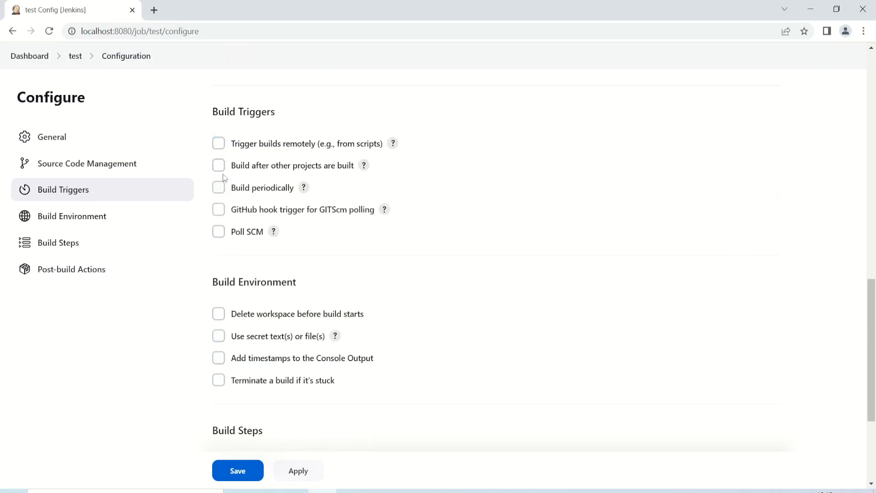
Enable building after other projects to view its watched-projects and trigger condition settings, and disable it again
left_click(219, 166)
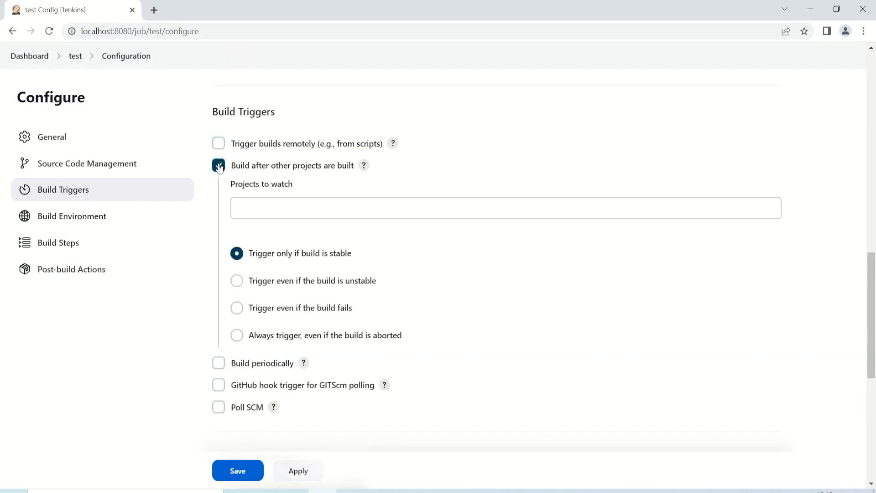
left_click(344, 206)
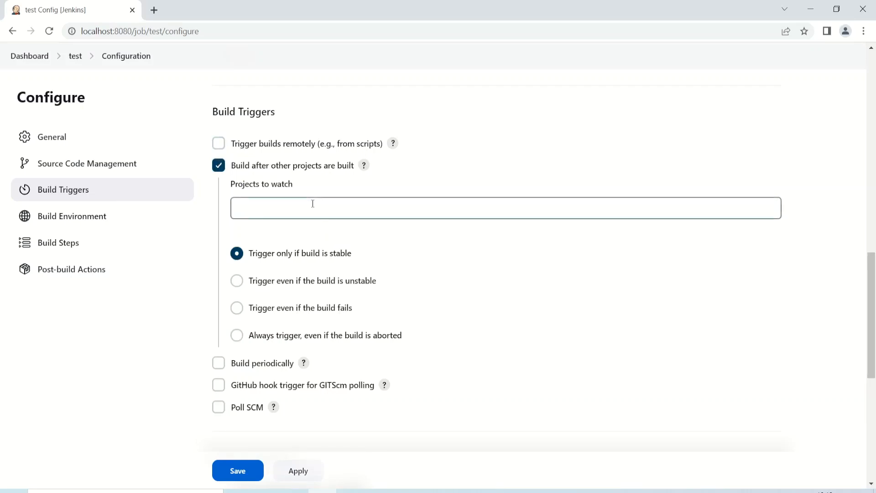
left_click(219, 166)
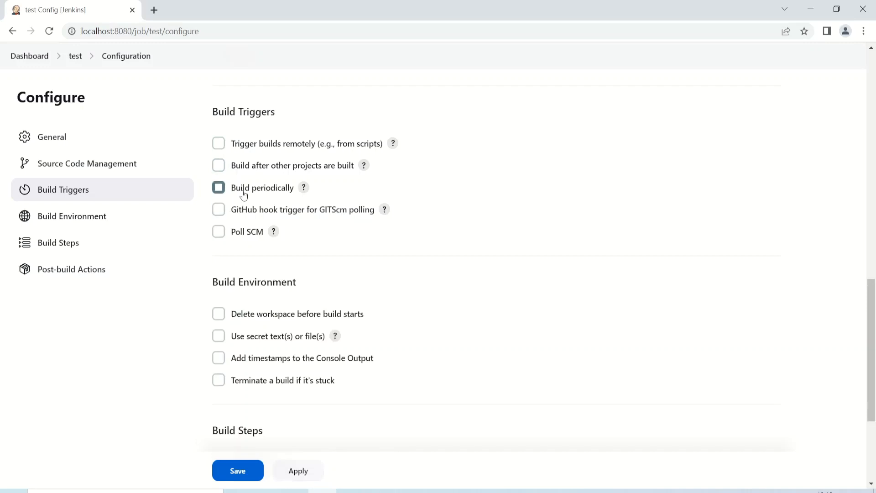
Enable periodic builds and read the help on the schedule's cron syntax
left_click(219, 188)
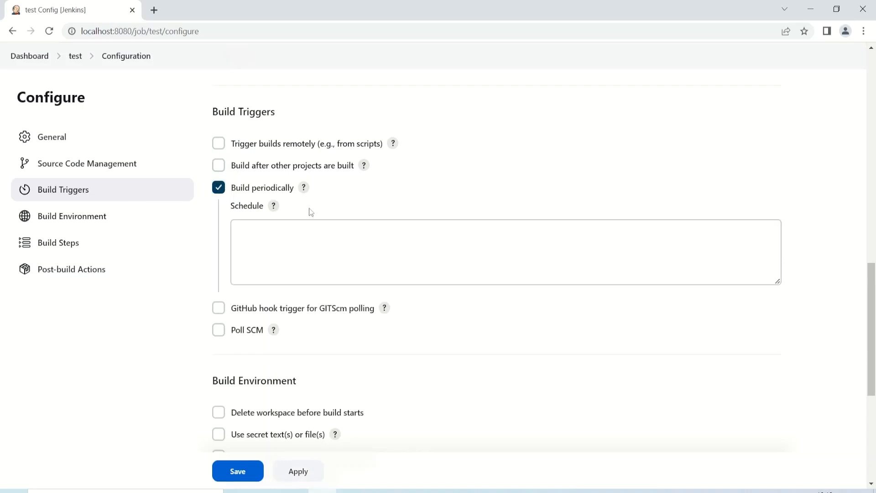
left_click(274, 205)
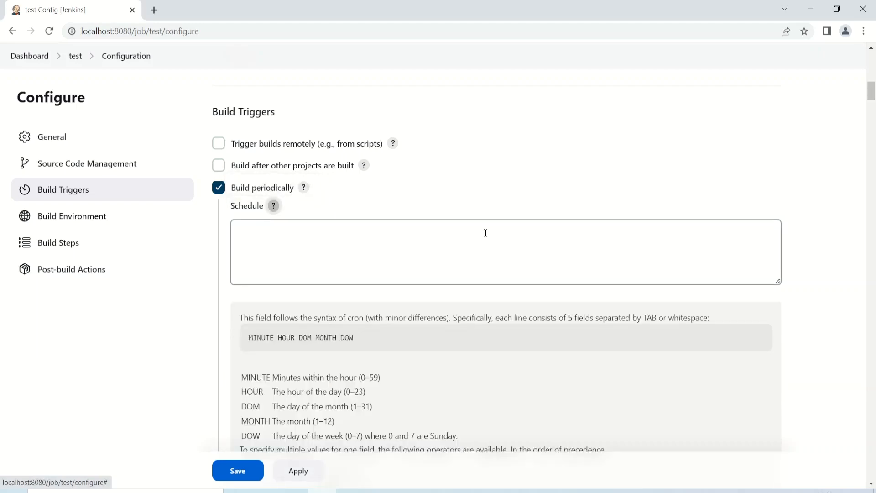
scroll(492, 231, "down", 3)
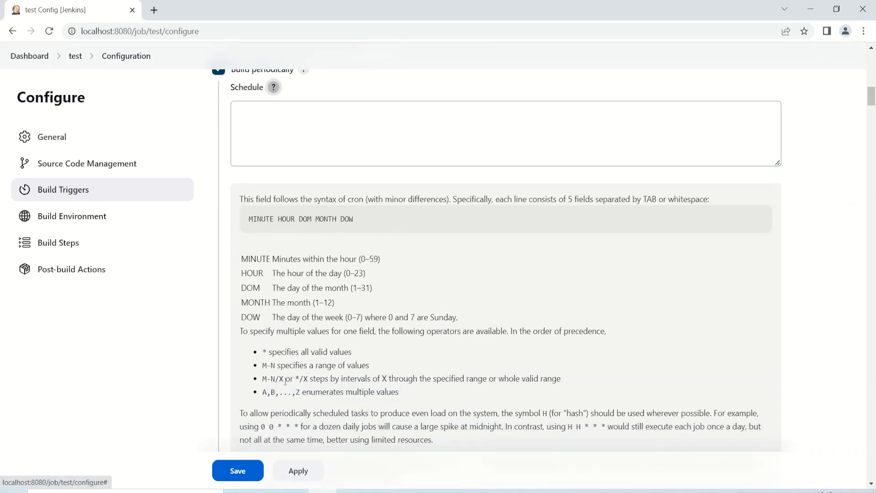
scroll(286, 381, "up", 3)
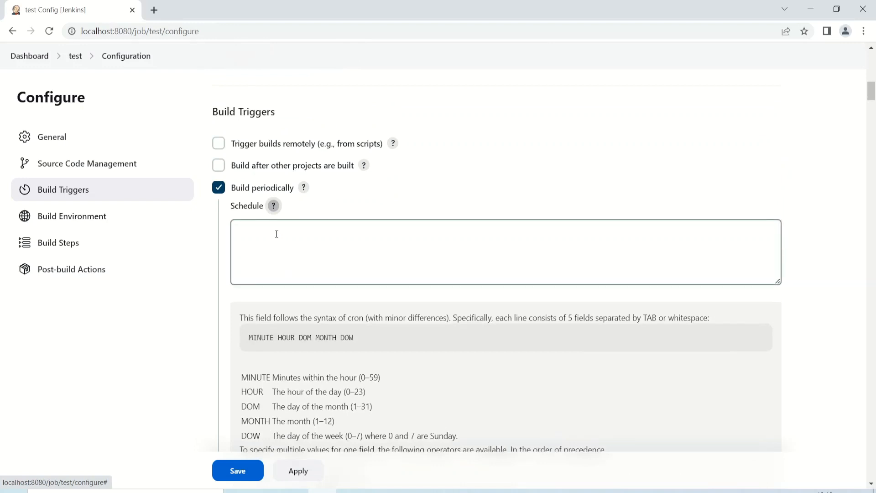
Set the periodic build schedule to "* * * * *" to check how it is interpreted, and disable periodic builds again
left_click(277, 234)
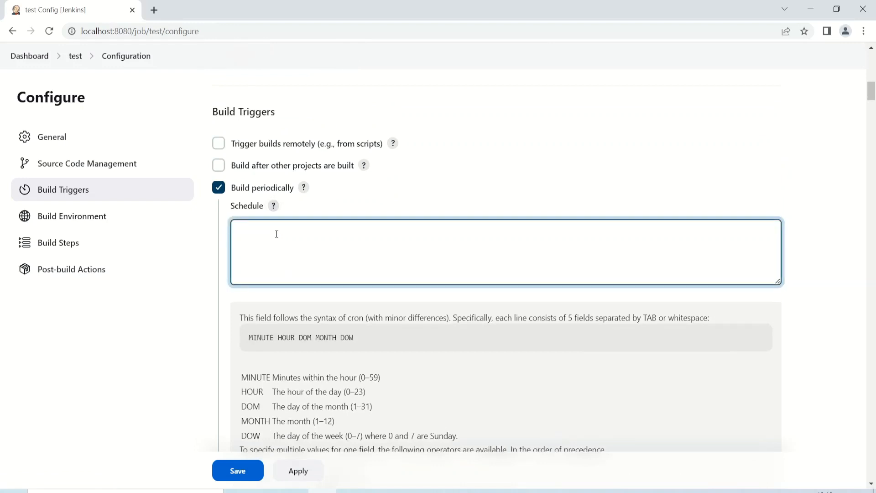
type("*")
left_click(475, 186)
scroll(480, 181, "down", 1)
scroll(480, 181, "down", 2)
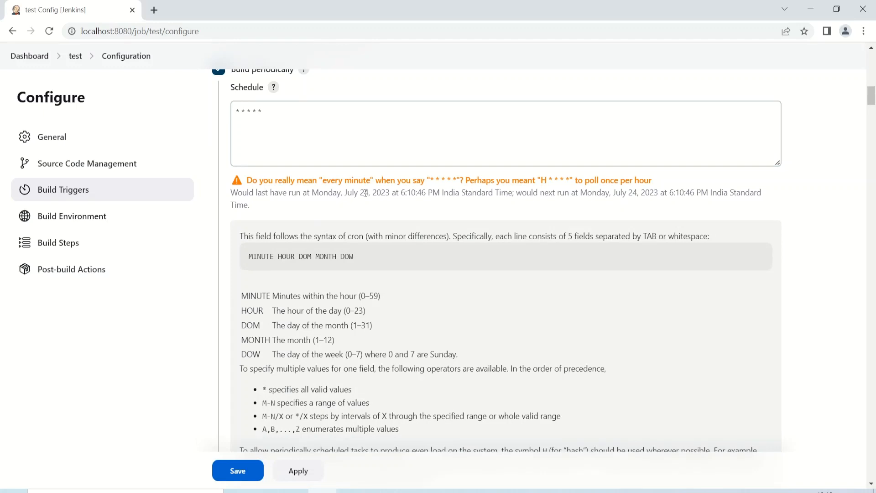
scroll(367, 196, "up", 1)
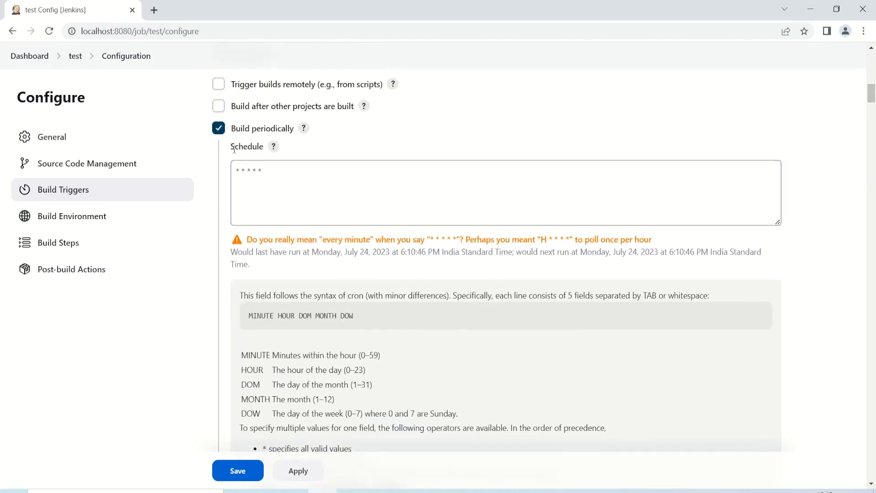
left_click(219, 129)
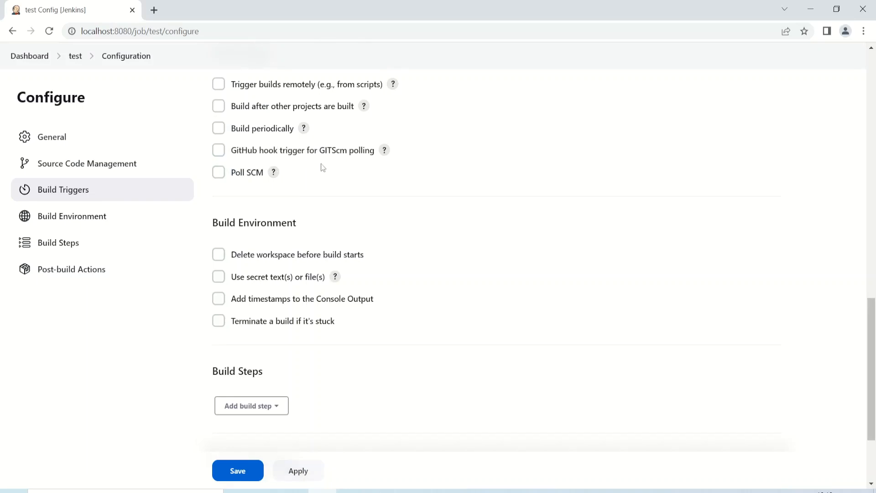
Try out the GitHub hook trigger and the option to delete the workspace before builds, leaving both disabled
left_click(220, 152)
left_click(220, 151)
scroll(425, 182, "down", 1)
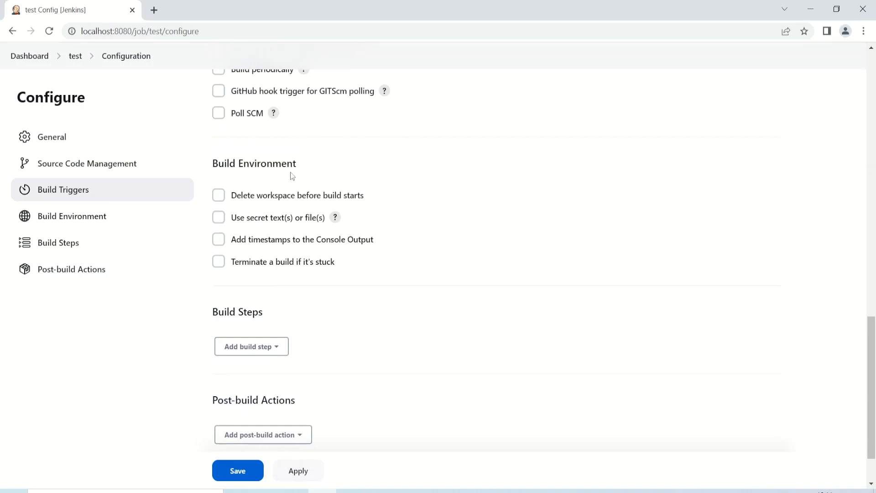
left_click(218, 195)
left_click(218, 196)
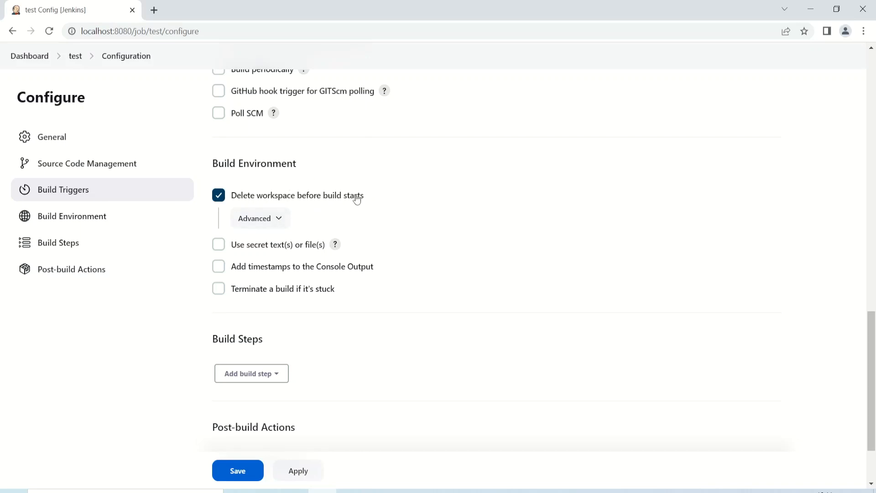
left_click(219, 195)
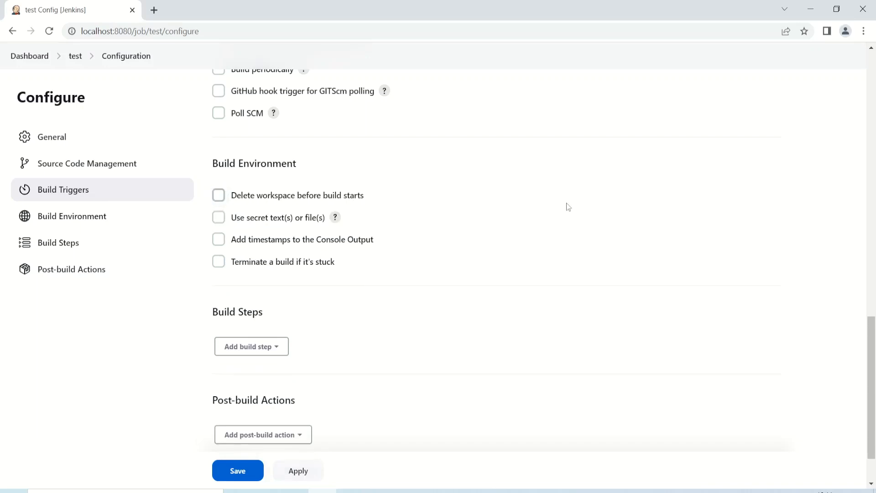
Add an Execute Windows batch command build step that runs "dotnet --version"
scroll(567, 205, "down", 2)
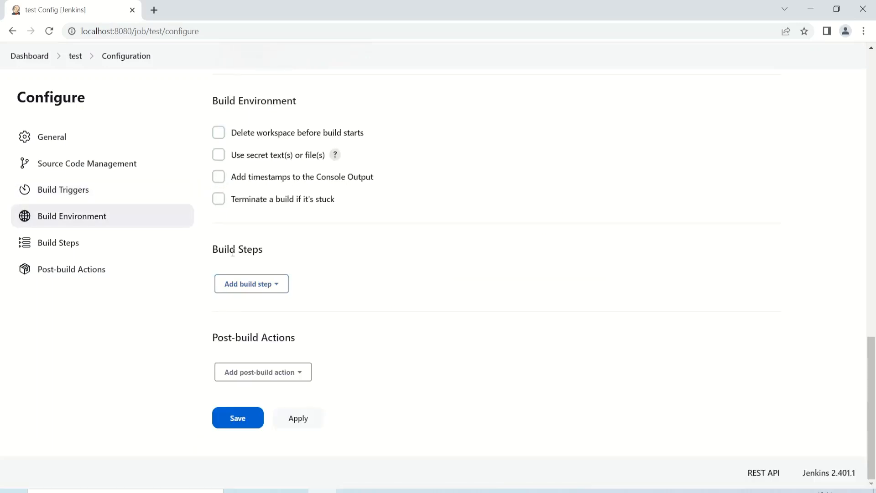
left_click(267, 289)
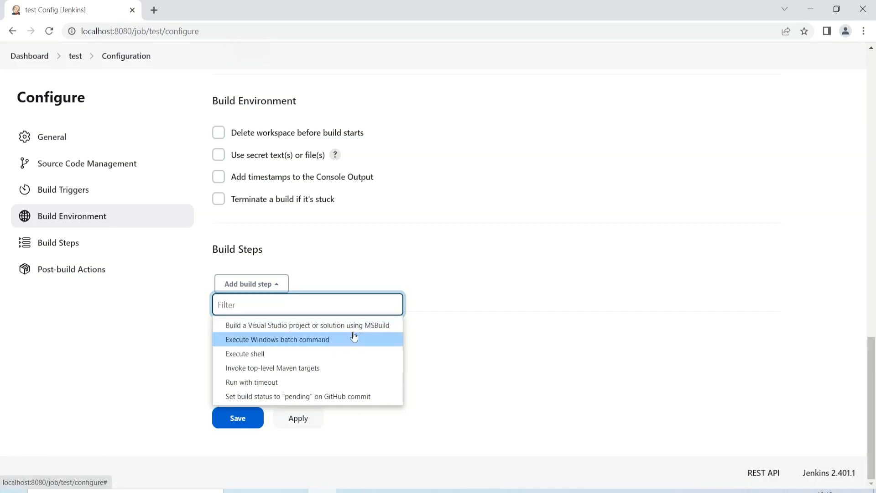
left_click(265, 346)
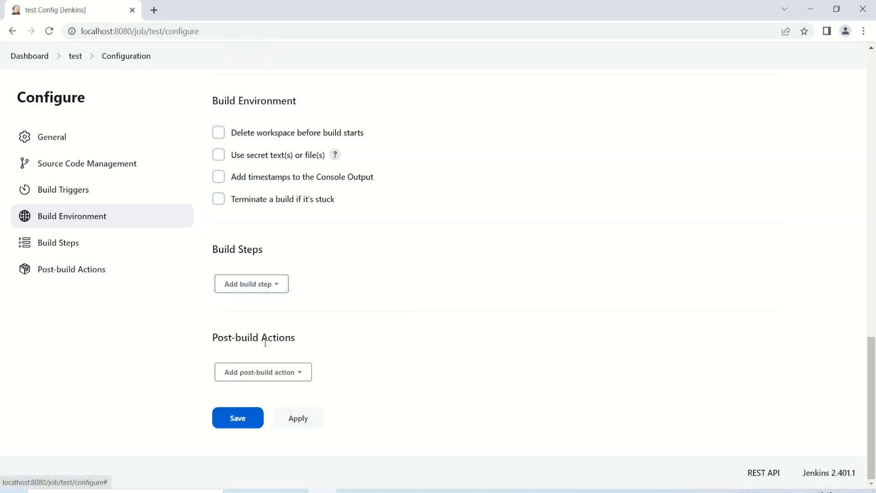
left_click(270, 364)
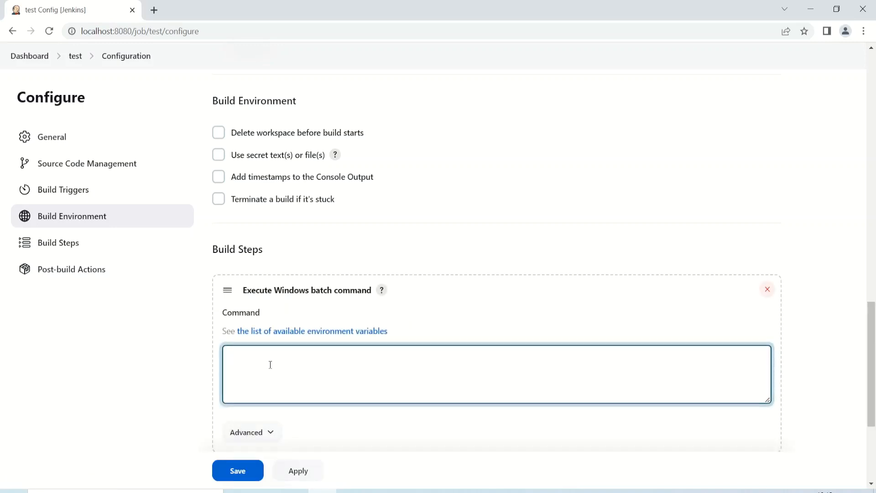
type("dotnet --version")
Review the available post-build actions without adding one
scroll(231, 370, "down", 2)
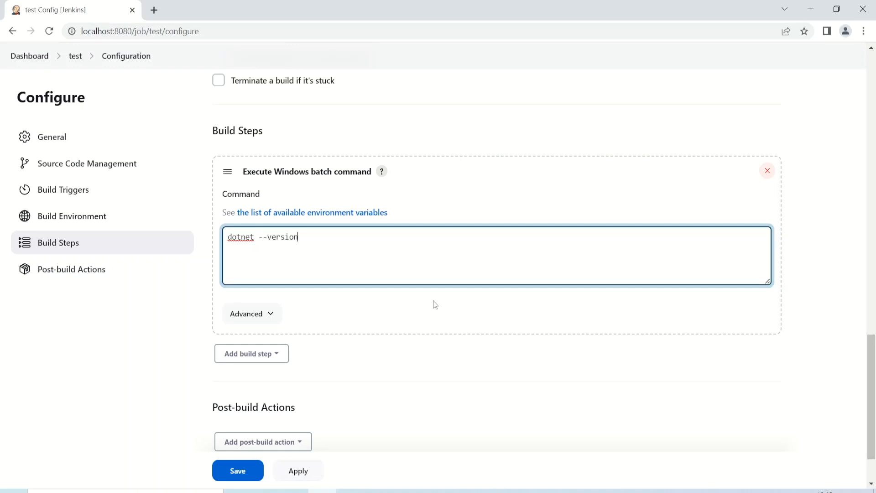
scroll(434, 303, "down", 2)
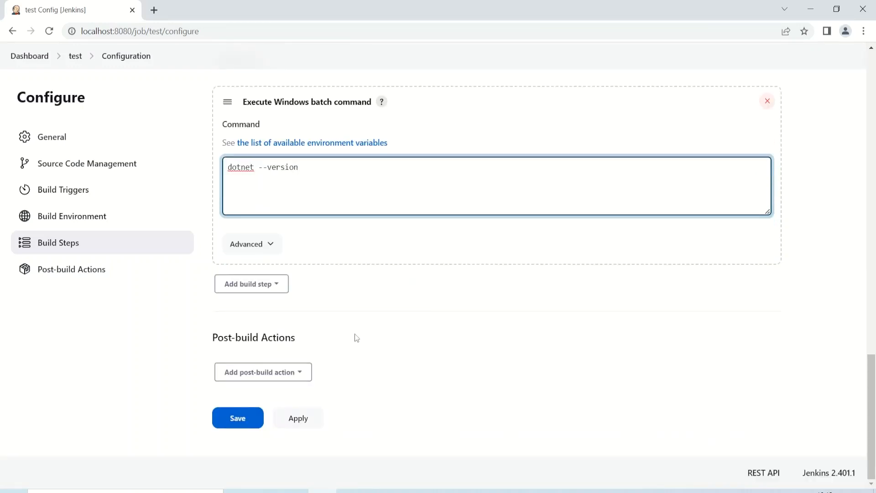
left_click(299, 375)
left_click(299, 375)
left_click(299, 375)
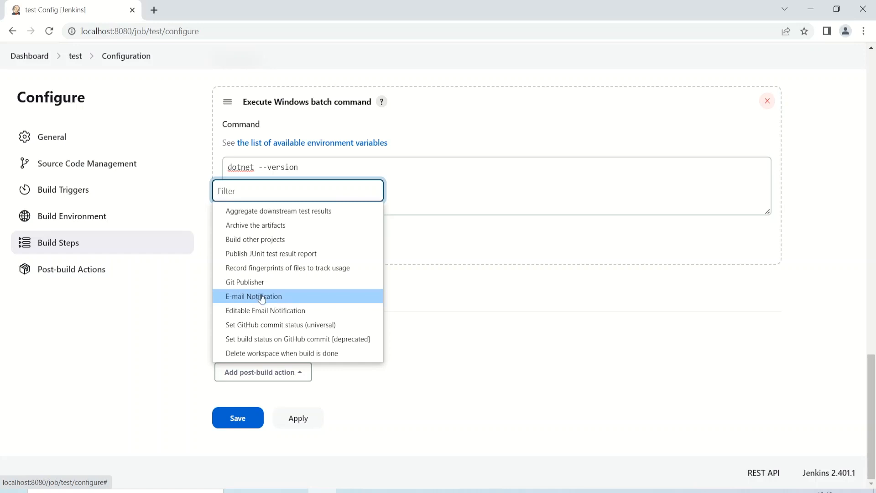
left_click(451, 337)
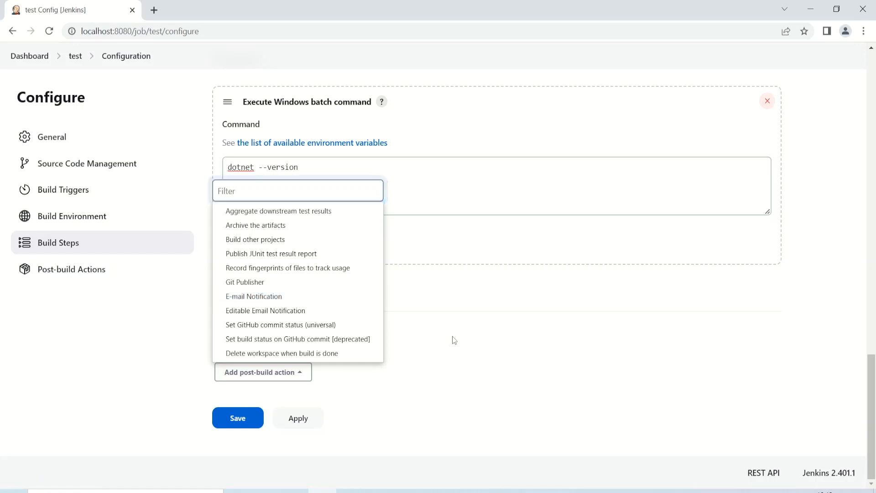
Apply and save the job configuration, and start a build of the test project
left_click(301, 423)
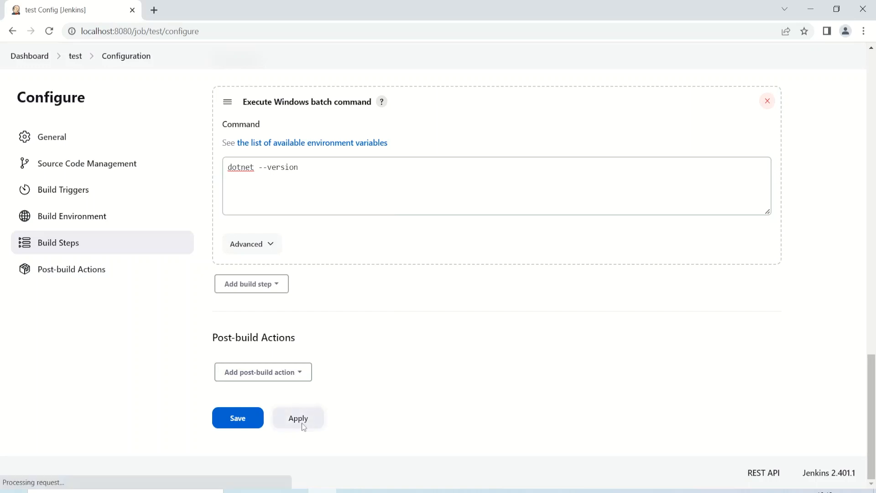
left_click(242, 425)
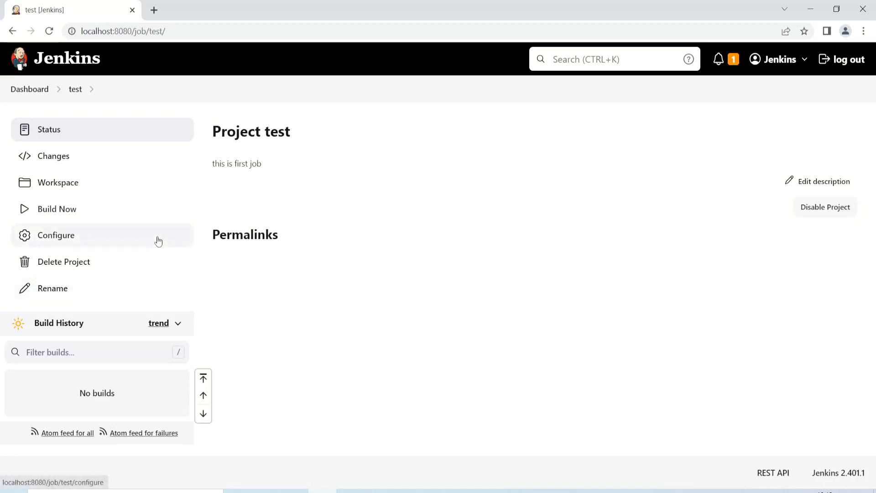
left_click(56, 219)
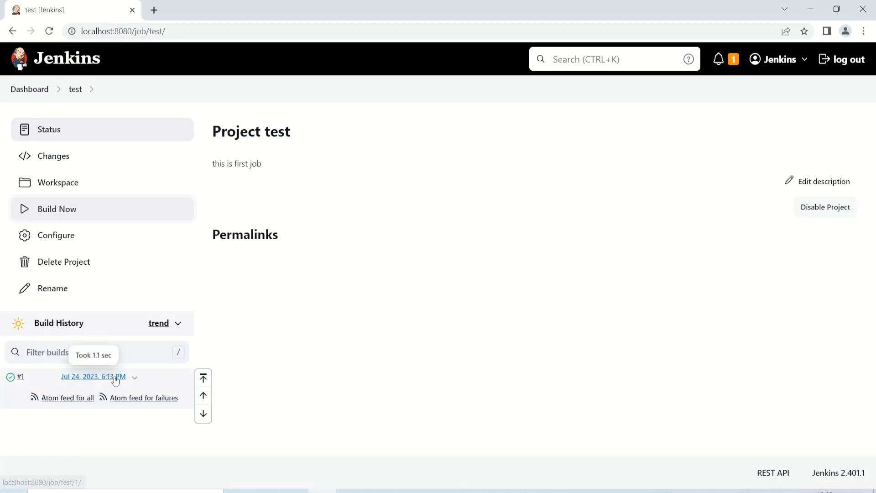
View the console output of build #1 and examine the executed command, its output and the final build status
left_click(134, 378)
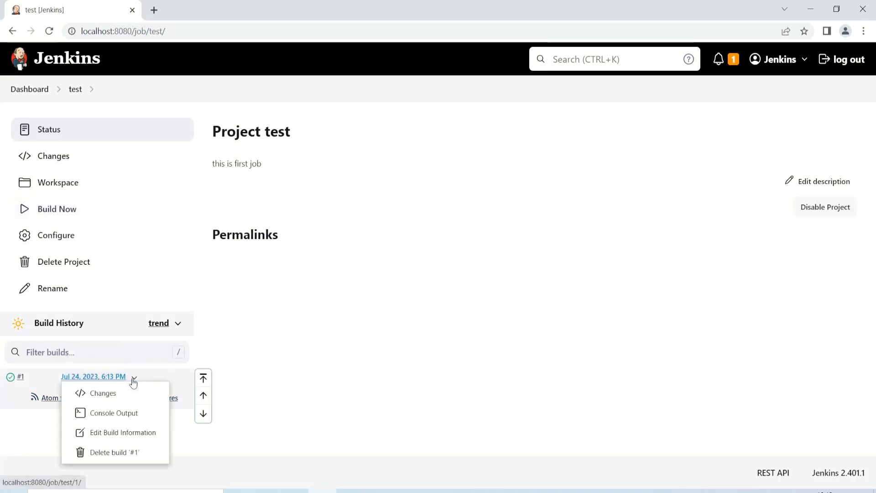
left_click(124, 413)
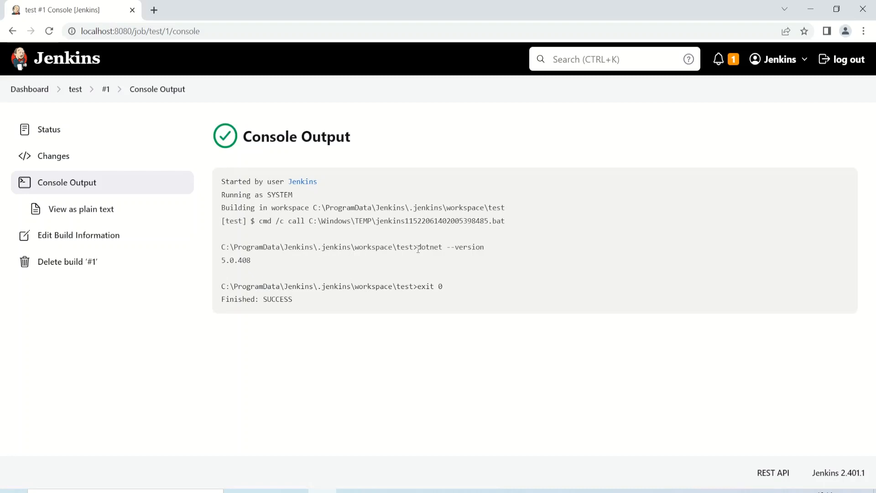
left_click_drag(418, 249, 496, 249)
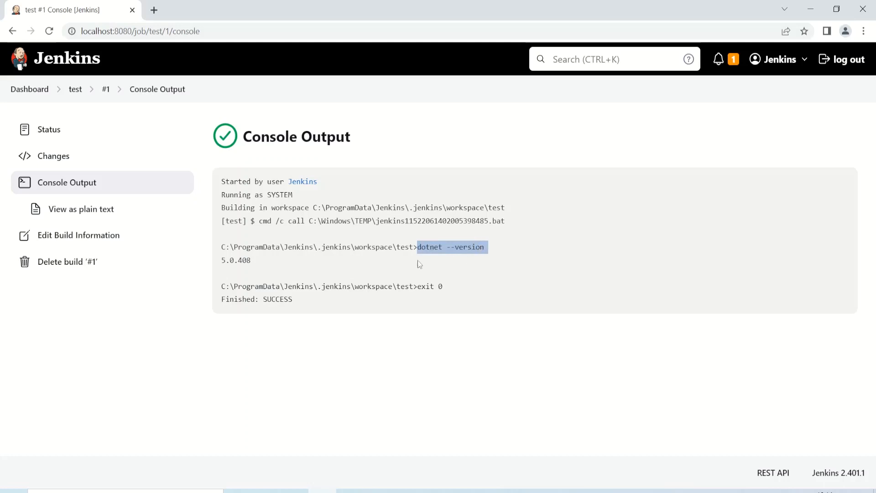
left_click_drag(263, 260, 221, 260)
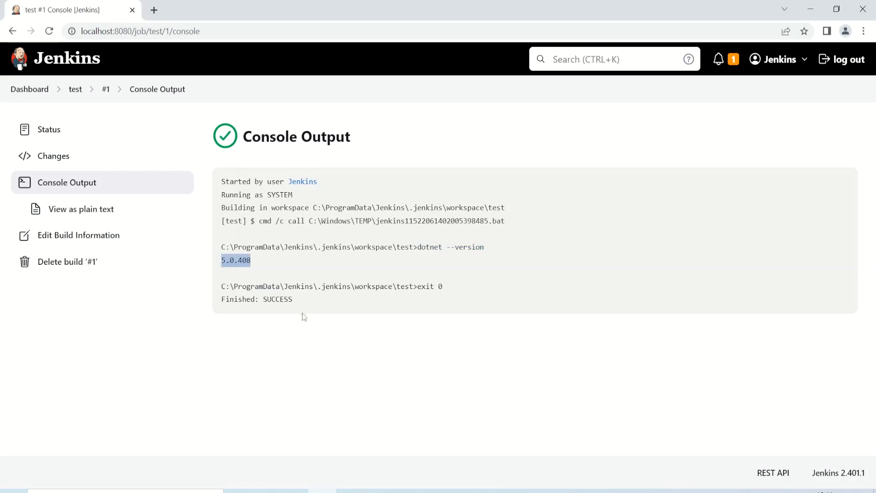
left_click_drag(294, 298, 214, 305)
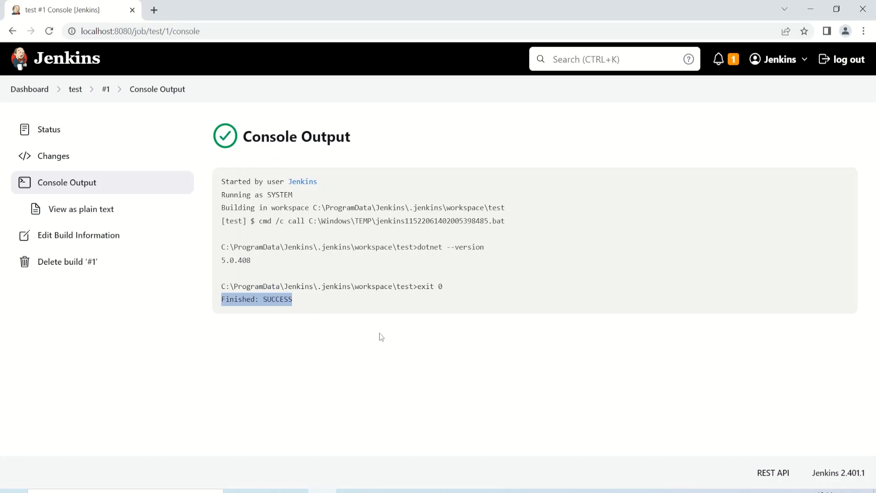
Return to the dashboard and schedule another build of the test job from the job list
left_click(29, 89)
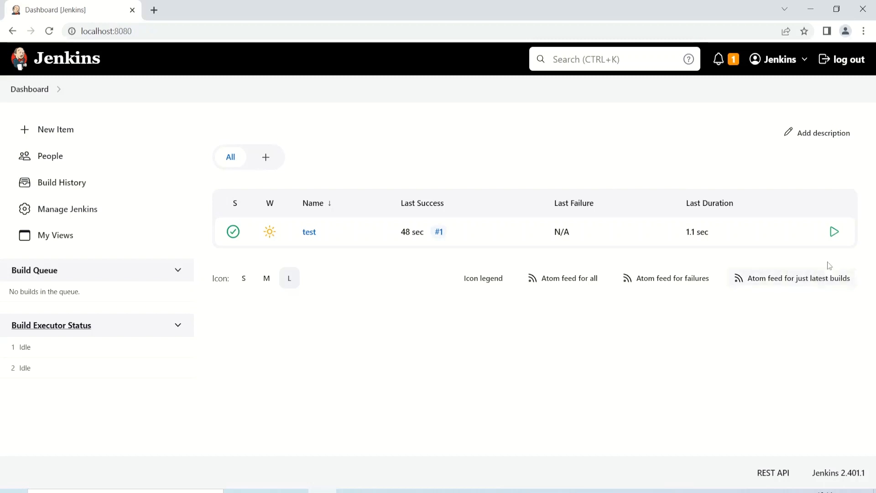
left_click(834, 233)
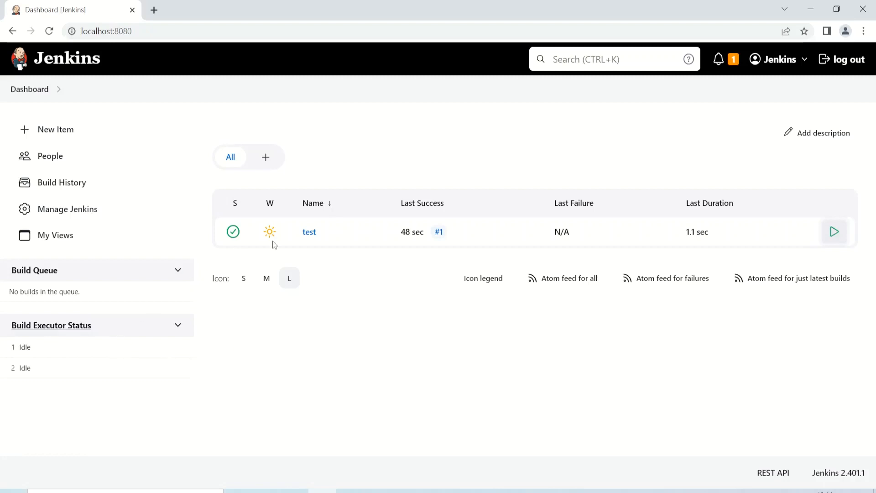
Open the test job's configuration from the job list and review its settings from General down to Build Steps
left_click(325, 237)
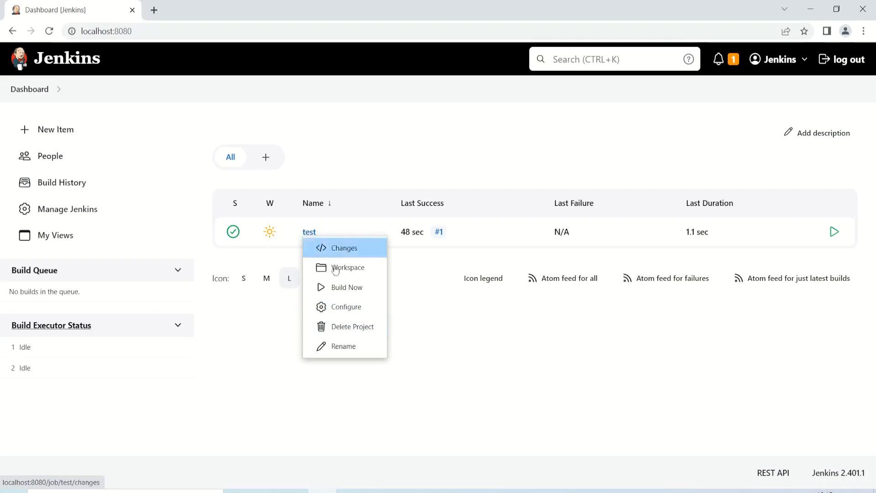
left_click(344, 312)
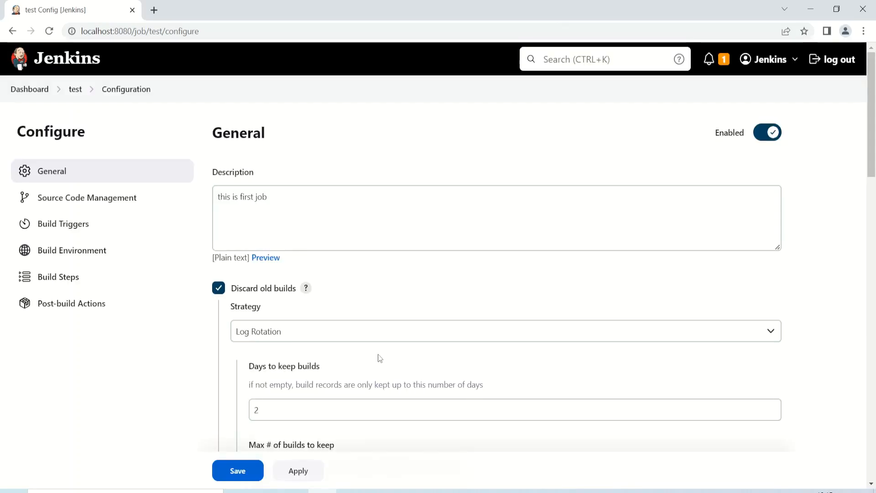
scroll(386, 357, "down", 3)
scroll(417, 342, "down", 5)
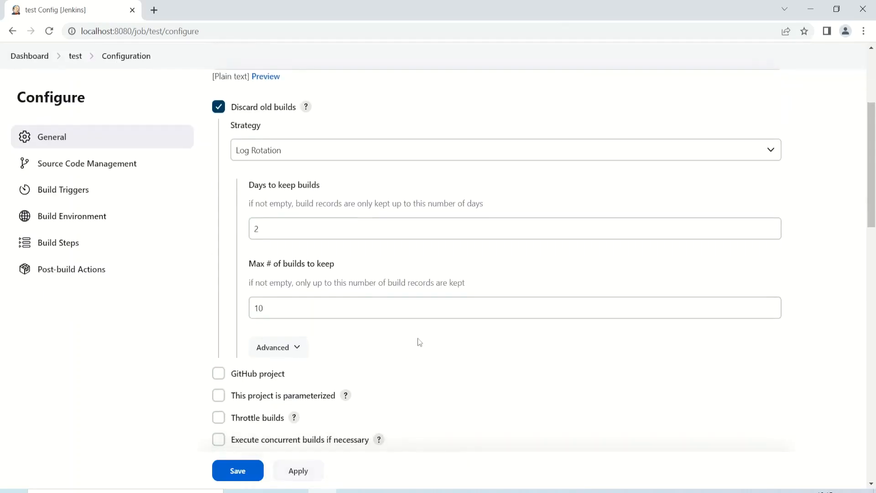
scroll(338, 228, "down", 6)
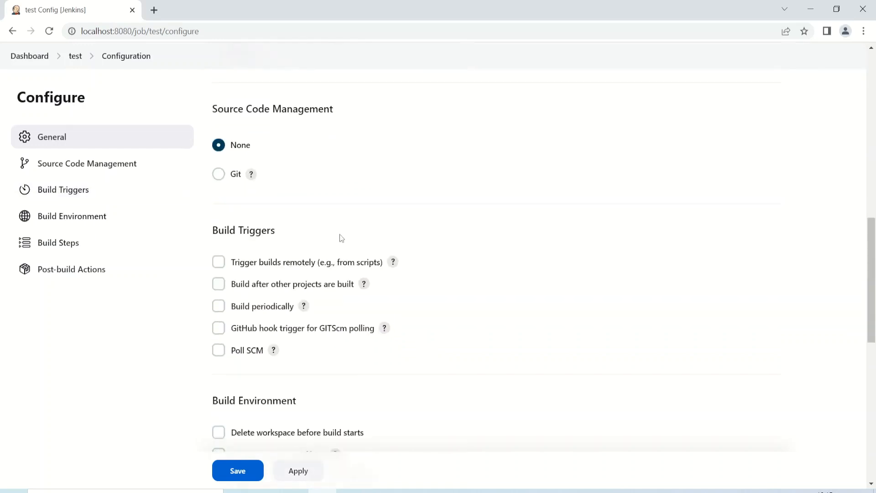
scroll(341, 242, "down", 7)
Add blank lines below "dotnet --version" in the Windows batch command, and return to the job's General settings
left_click(280, 175)
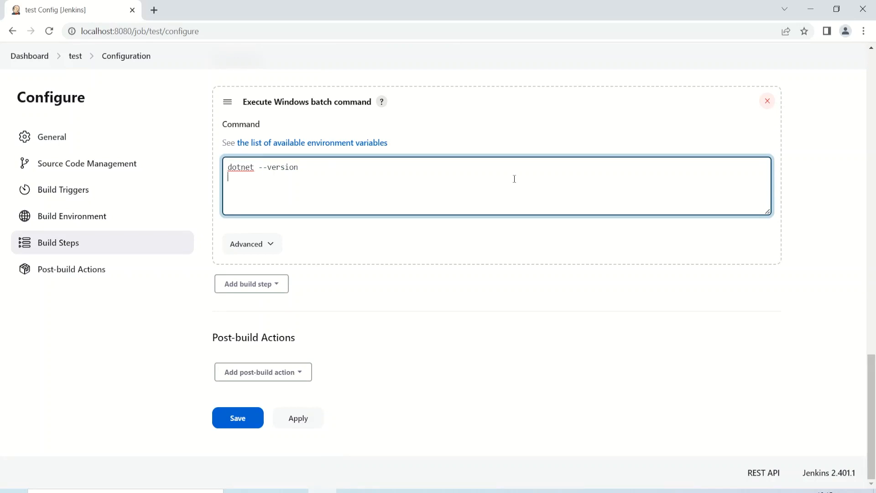
key("Return")
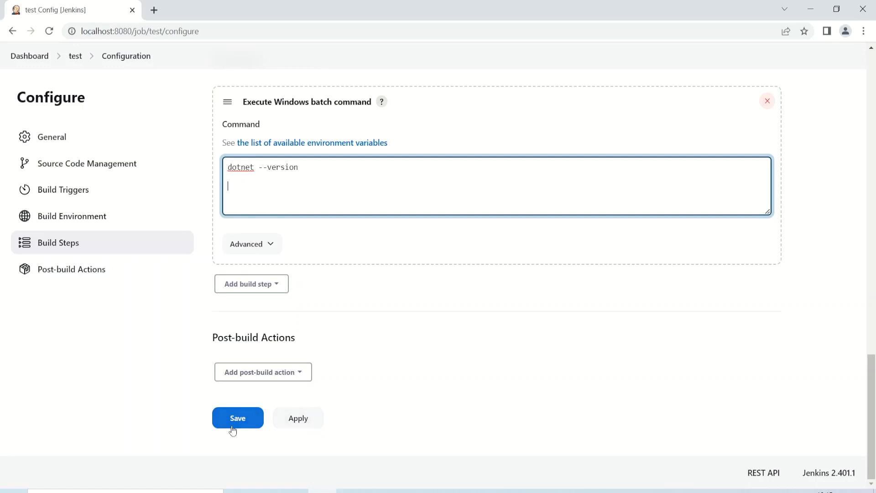
left_click(649, 394)
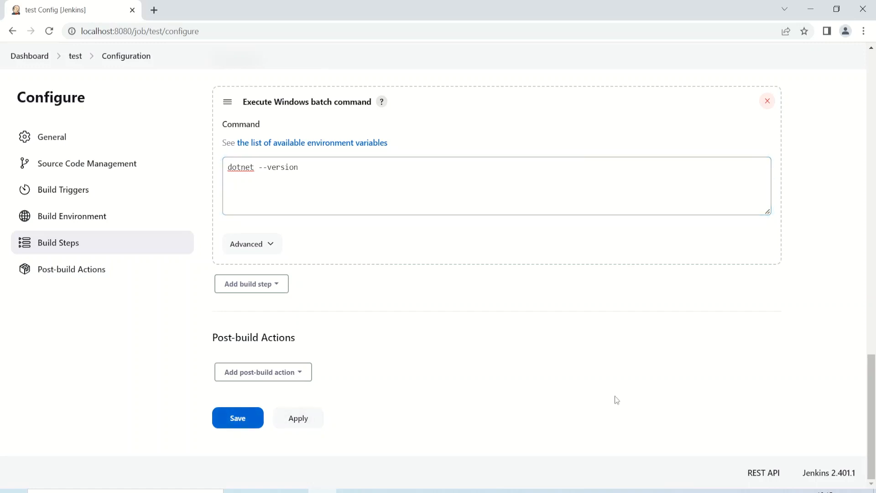
scroll(616, 400, "up", 1)
scroll(615, 396, "up", 5)
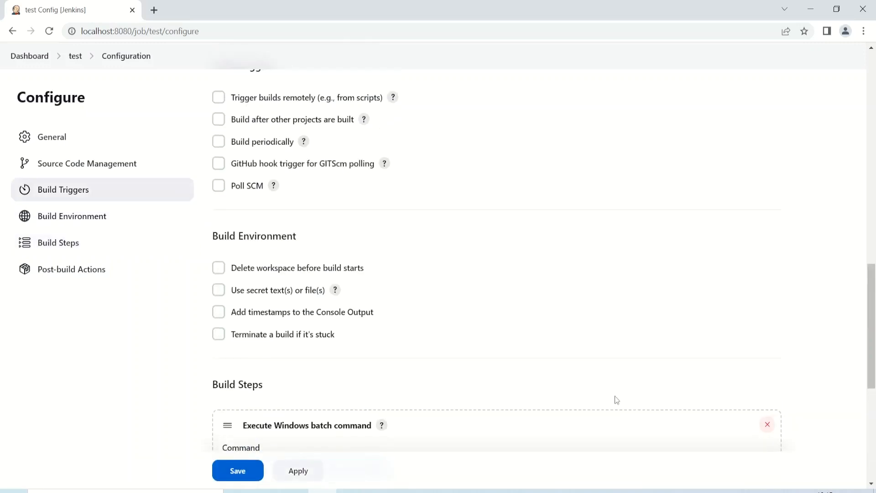
scroll(615, 396, "up", 8)
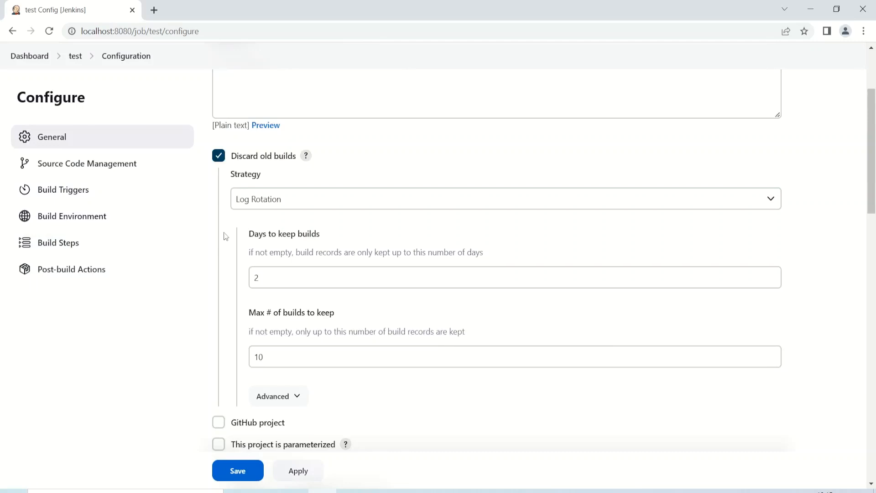